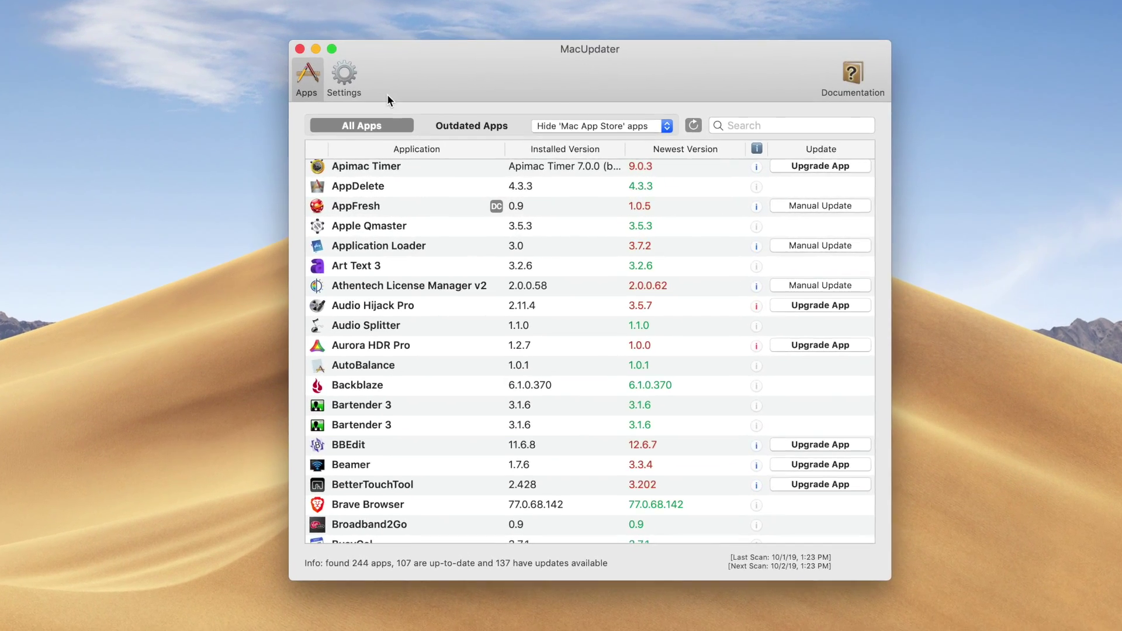
Filter MacUpdater's list to Outdated Apps, which starts with BBEdit, Beamer and BetterTouchTool.
{"action": "left_click", "coordinate": [455, 110]}
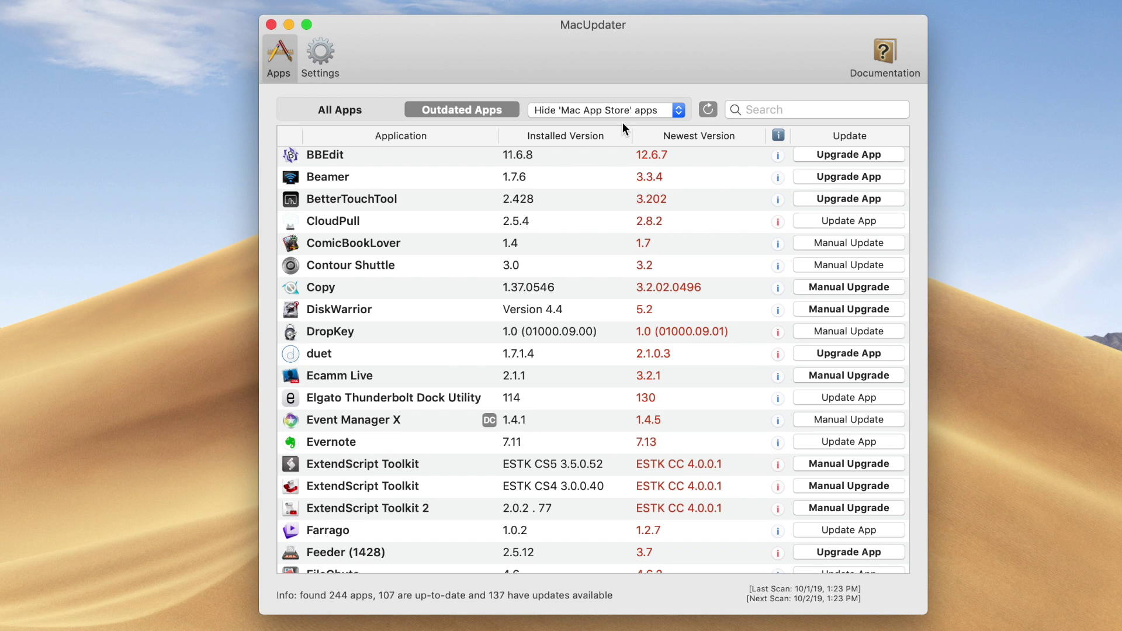
{"action": "left_click", "coordinate": [597, 113]}
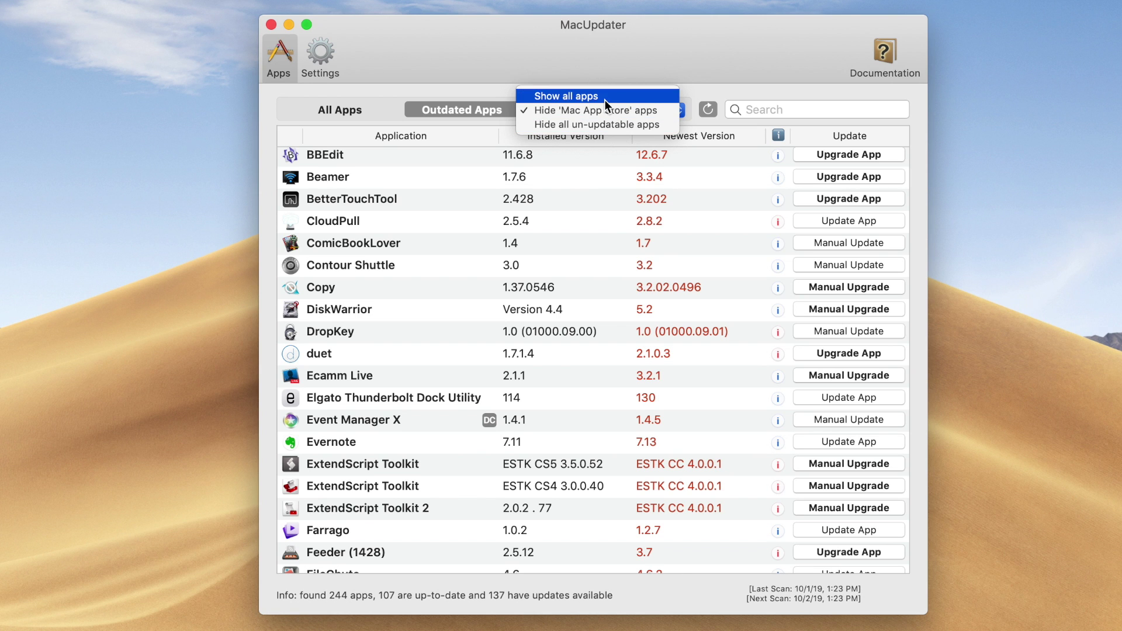
{"action": "left_click", "coordinate": [652, 59]}
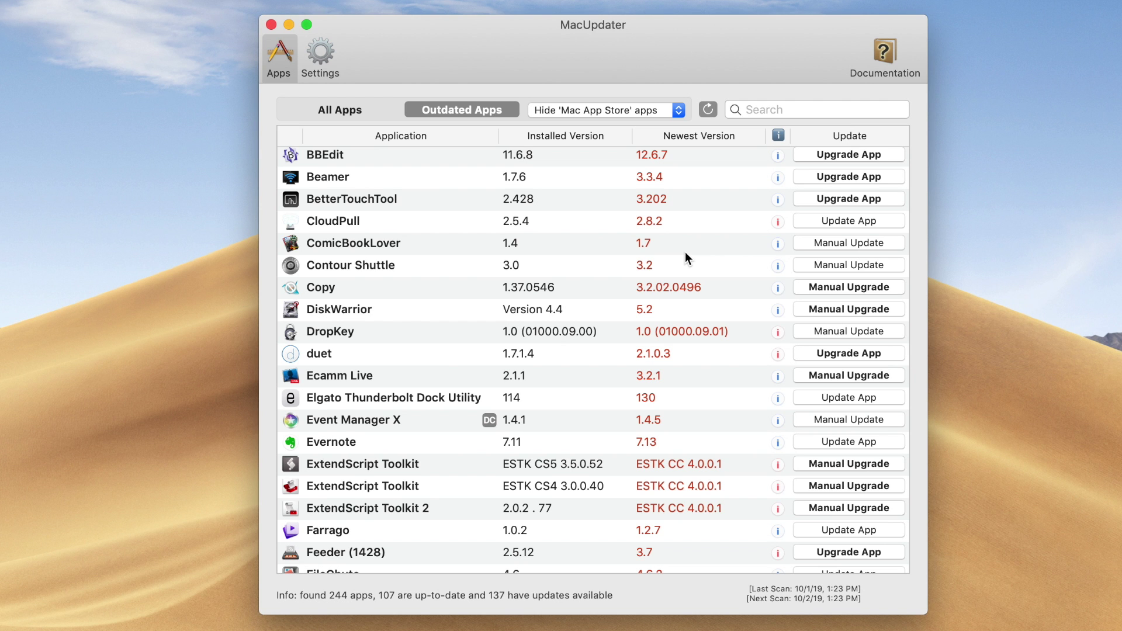
Show the Manual Update Info for Ecamm Live from its row further down the list.
{"action": "scroll", "coordinate": [686, 257], "scroll_direction": "down", "scroll_amount": 5}
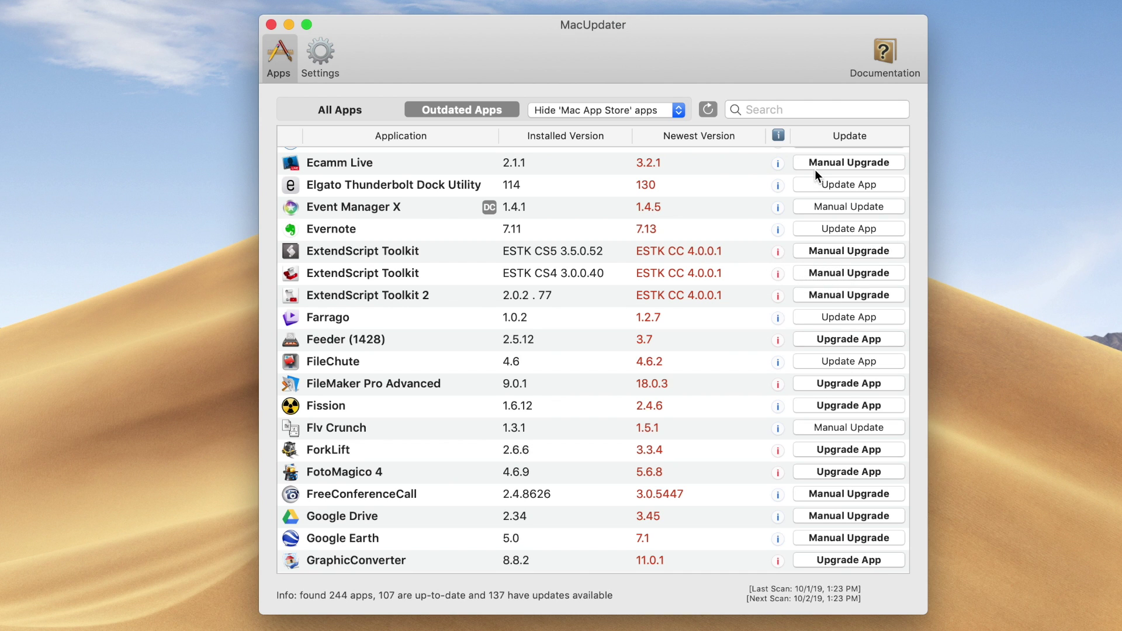
{"action": "left_click", "coordinate": [834, 162]}
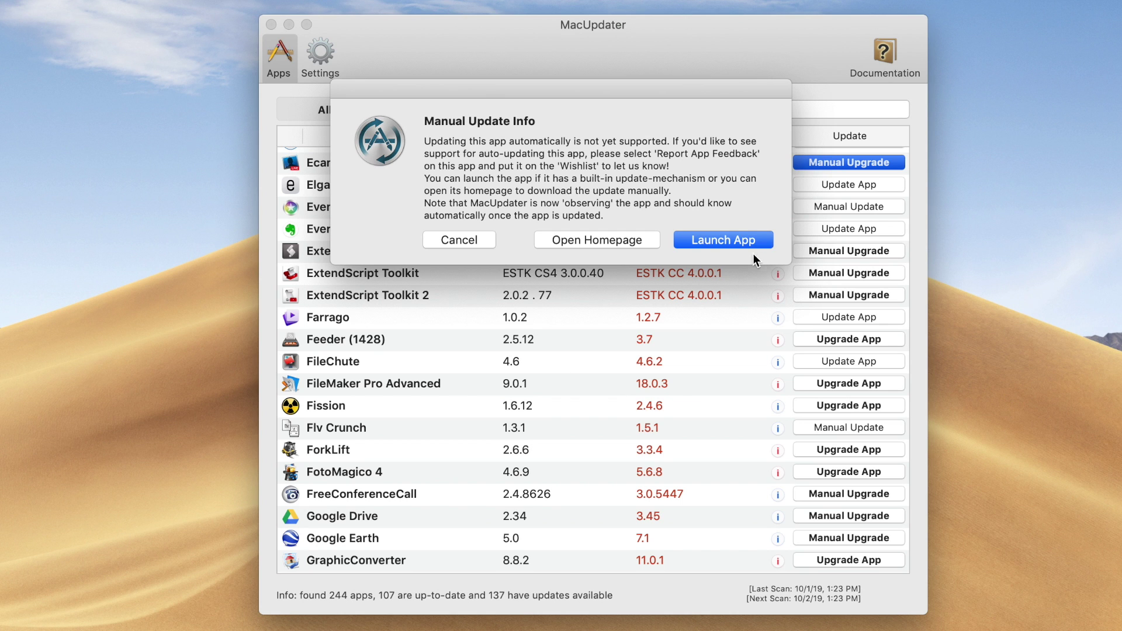
Close the Ecamm Live info, try the major Feeder upgrade to 3.7, and acknowledge its failure.
{"action": "left_click", "coordinate": [471, 240]}
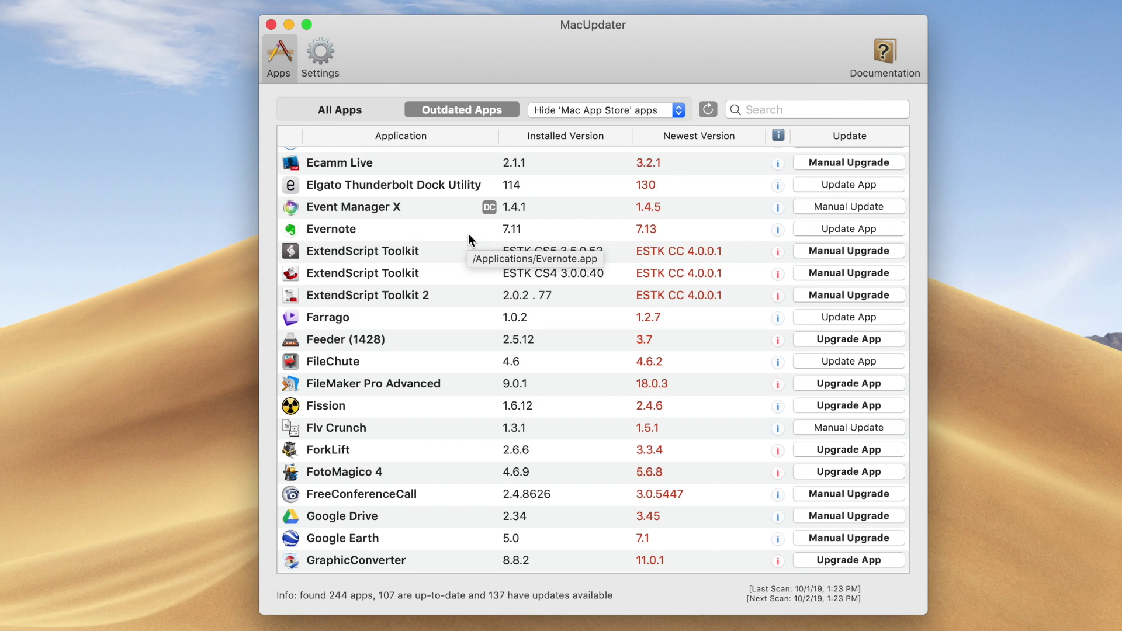
{"action": "left_click", "coordinate": [811, 338]}
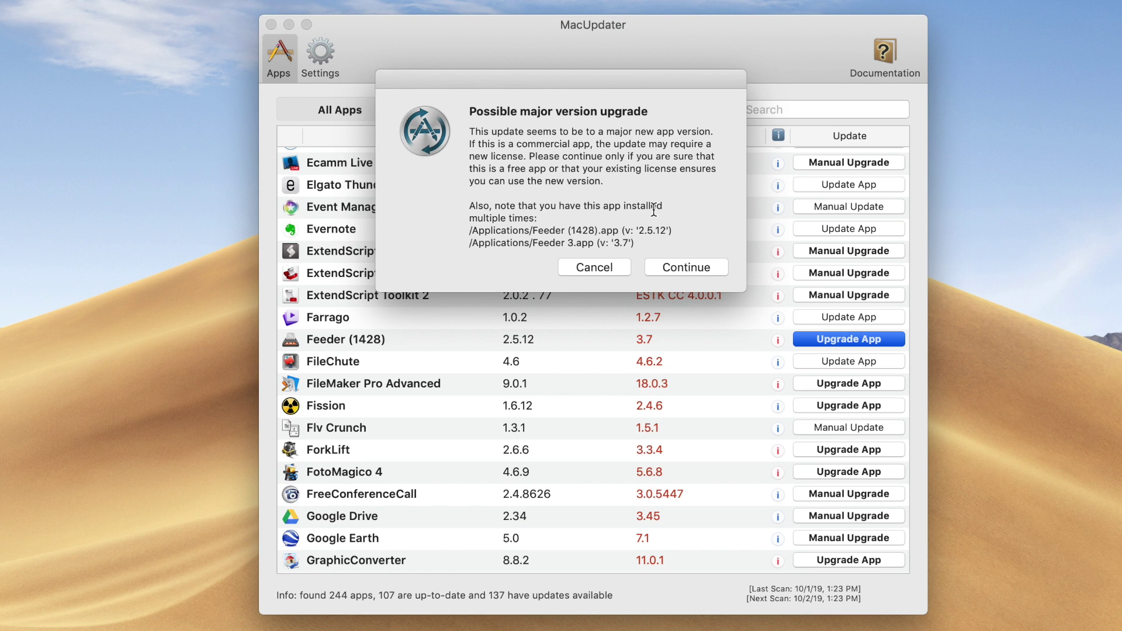
{"action": "left_click", "coordinate": [690, 267]}
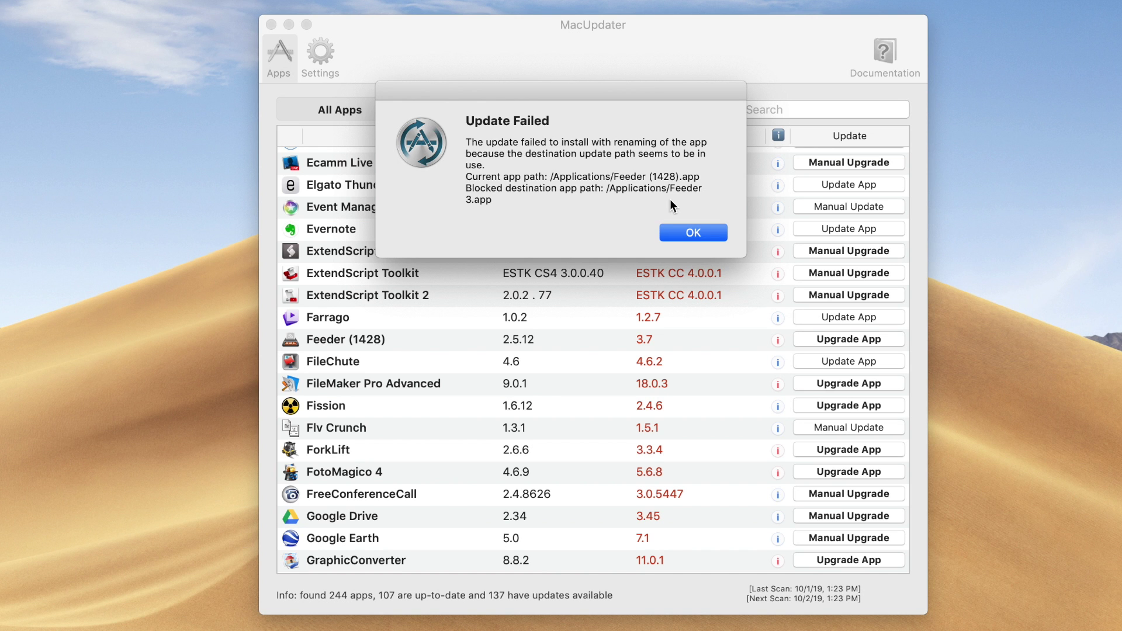
{"action": "left_click", "coordinate": [691, 233]}
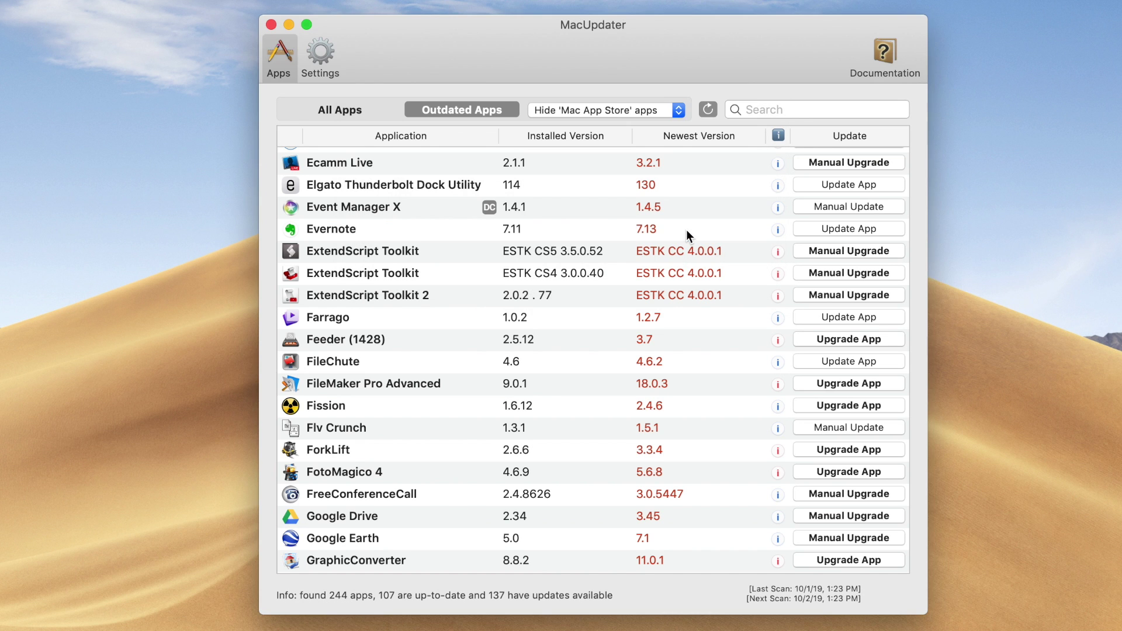
Update MacPAR deLuxe to version 5.1.1 from further down the outdated list.
{"action": "scroll", "coordinate": [727, 410], "scroll_direction": "down", "scroll_amount": 10}
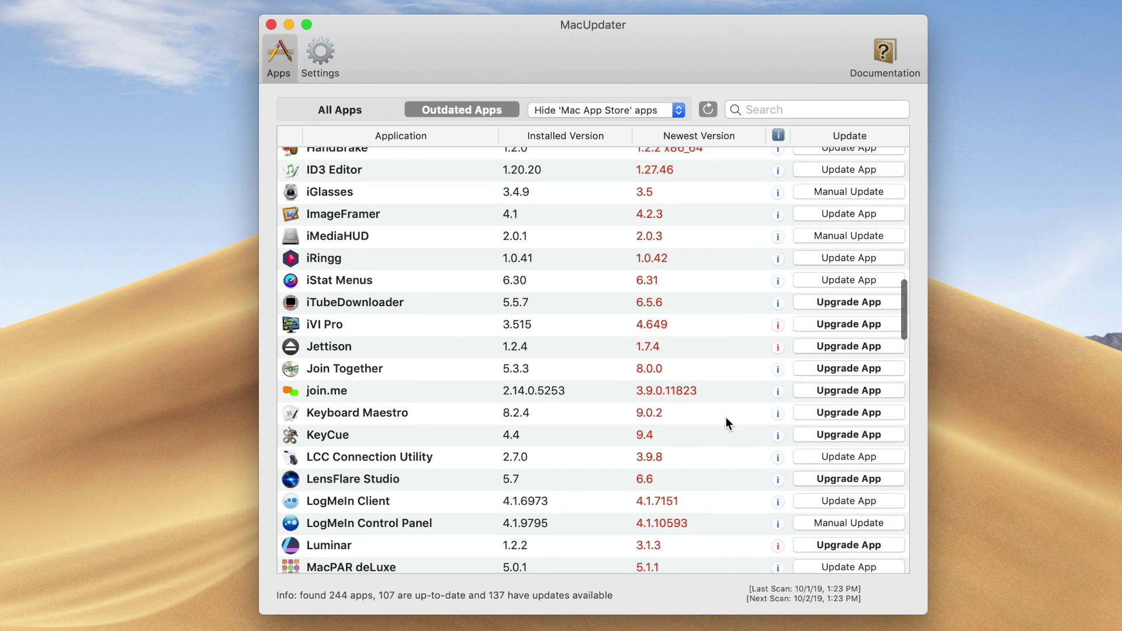
{"action": "scroll", "coordinate": [725, 416], "scroll_direction": "down", "scroll_amount": 1}
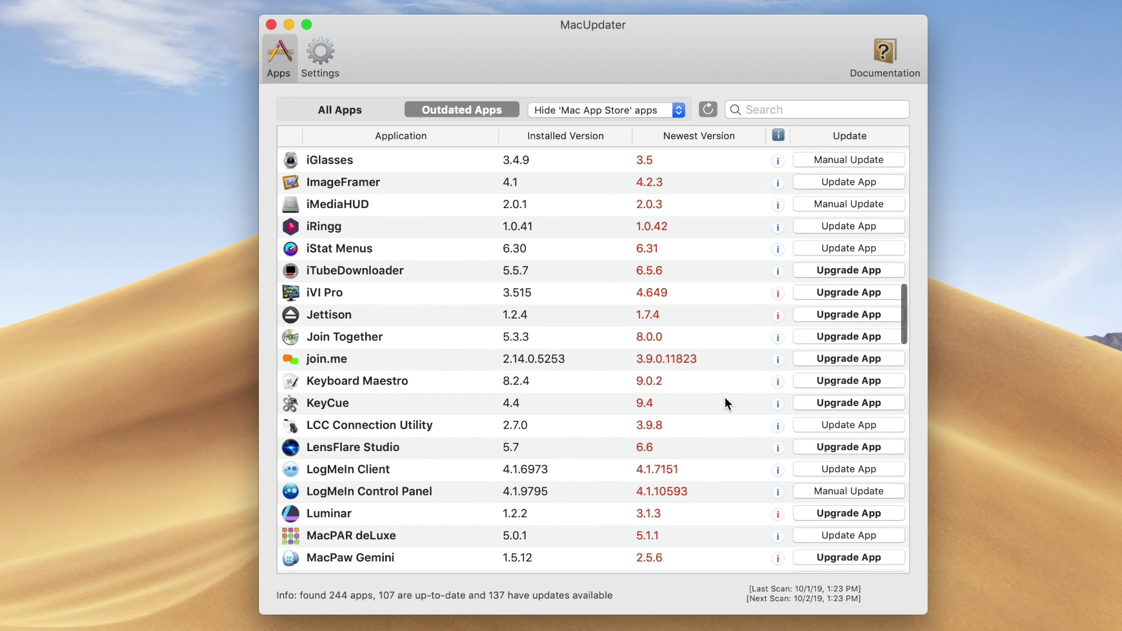
{"action": "scroll", "coordinate": [533, 309], "scroll_direction": "down", "scroll_amount": 5}
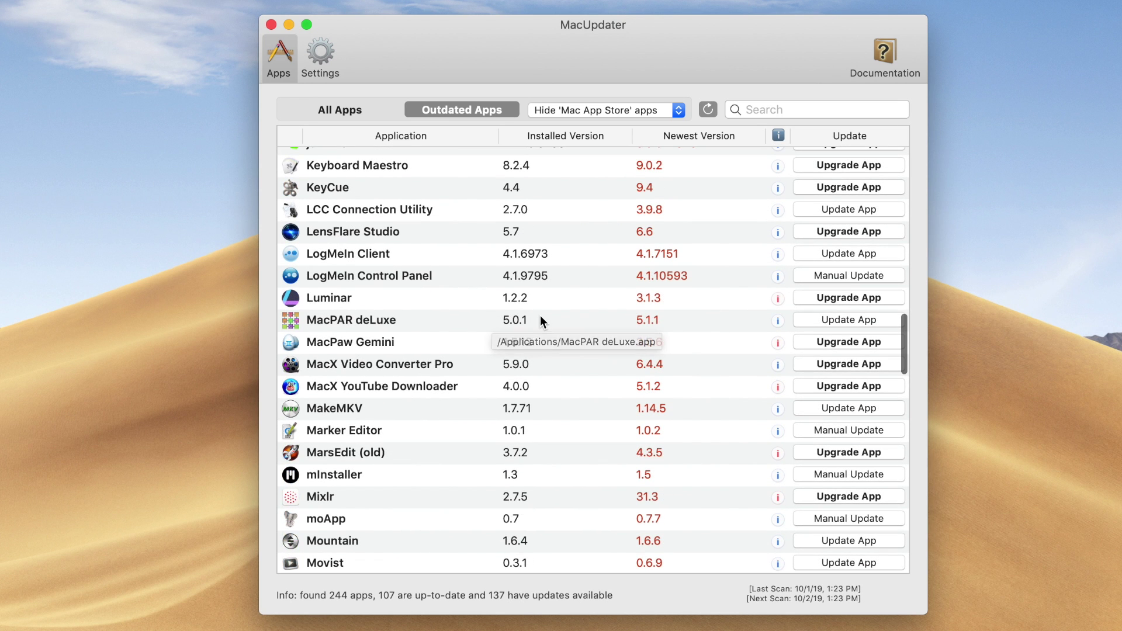
{"action": "left_click", "coordinate": [835, 321]}
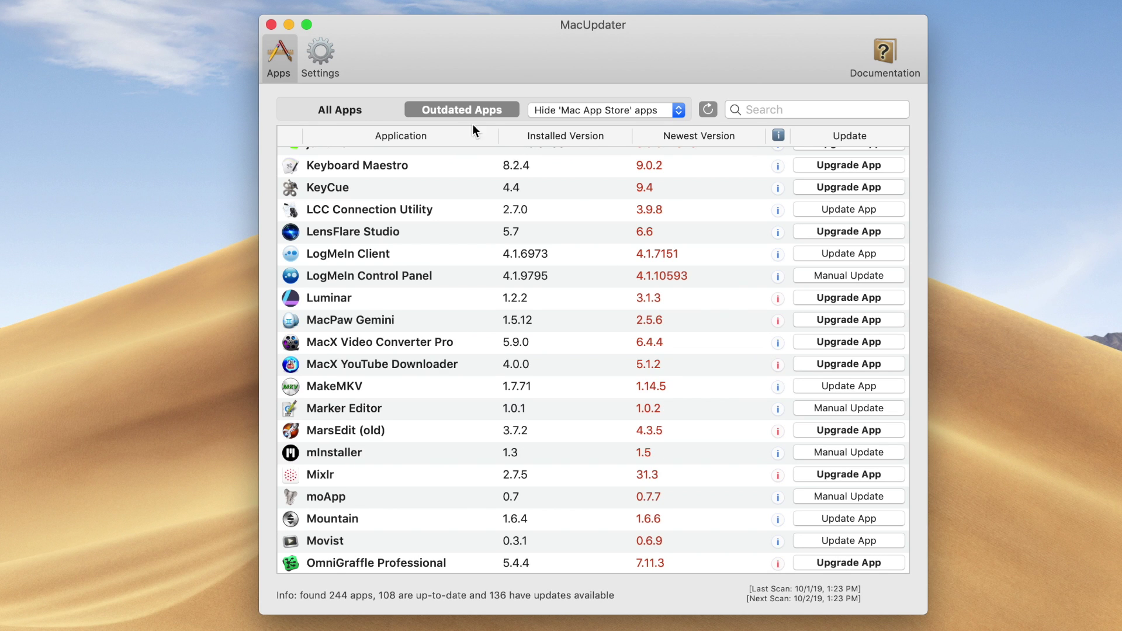
Switch to the All Apps list and update MakeMKV to version 1.14.5.
{"action": "left_click", "coordinate": [352, 111]}
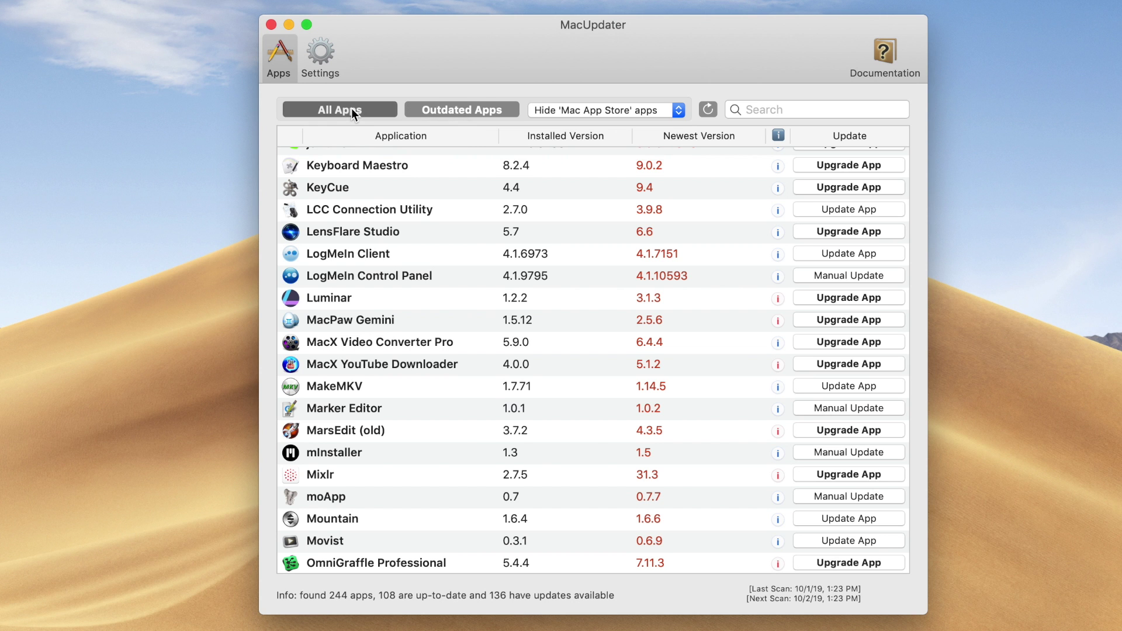
{"action": "scroll", "coordinate": [563, 460], "scroll_direction": "down", "scroll_amount": 20}
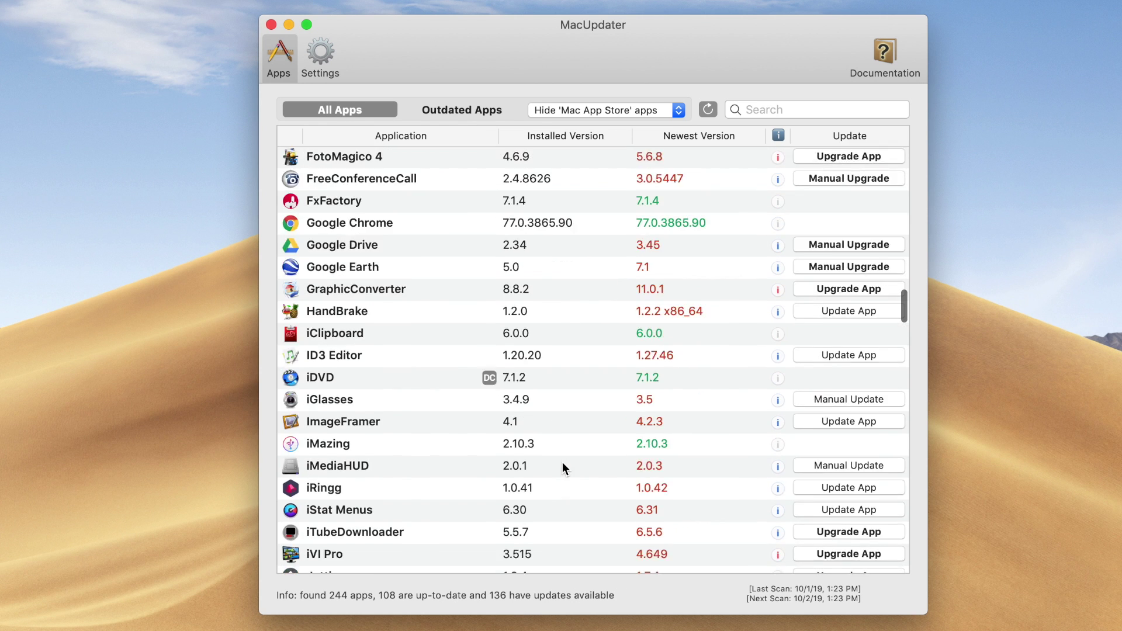
{"action": "scroll", "coordinate": [562, 466], "scroll_direction": "down", "scroll_amount": 1}
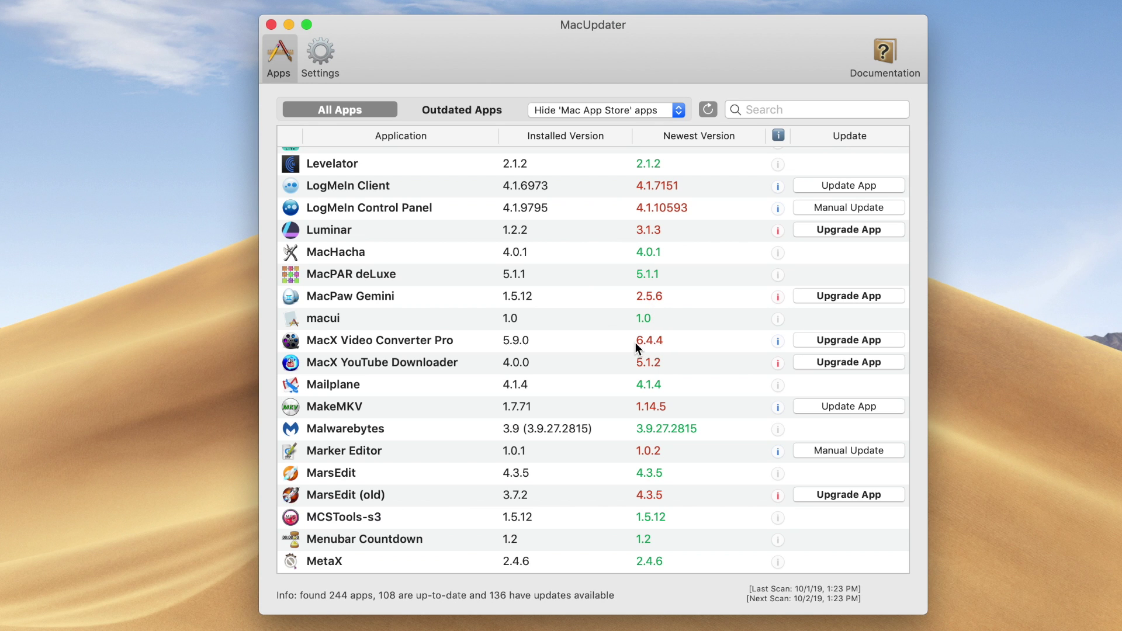
{"action": "scroll", "coordinate": [635, 344], "scroll_direction": "down", "scroll_amount": 1}
{"action": "scroll", "coordinate": [636, 345], "scroll_direction": "down", "scroll_amount": 1}
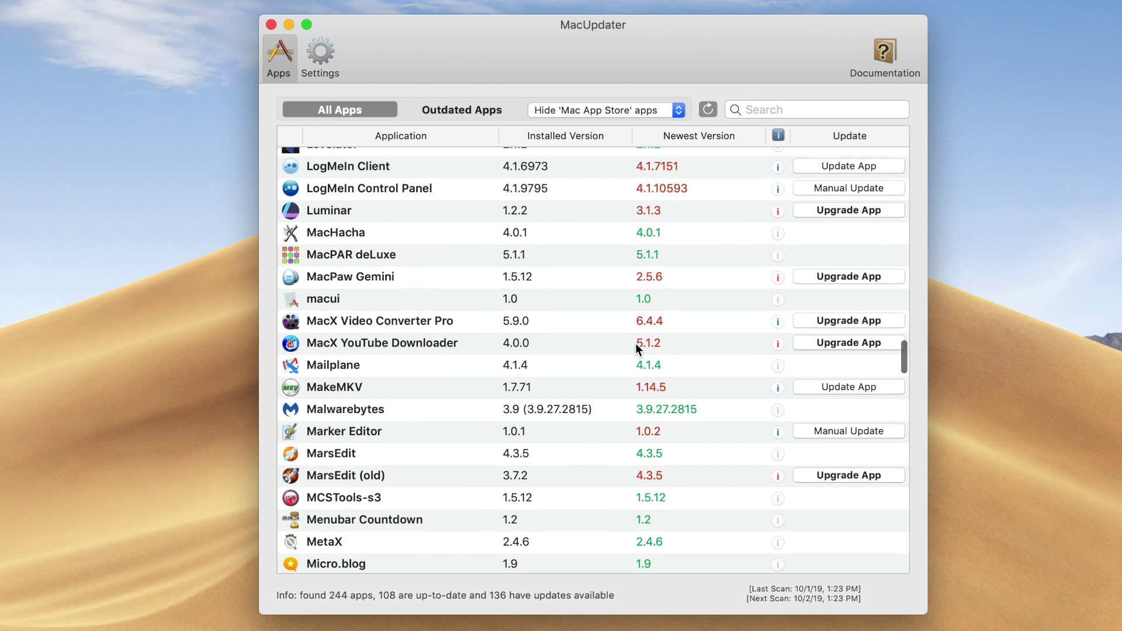
{"action": "left_click", "coordinate": [827, 391]}
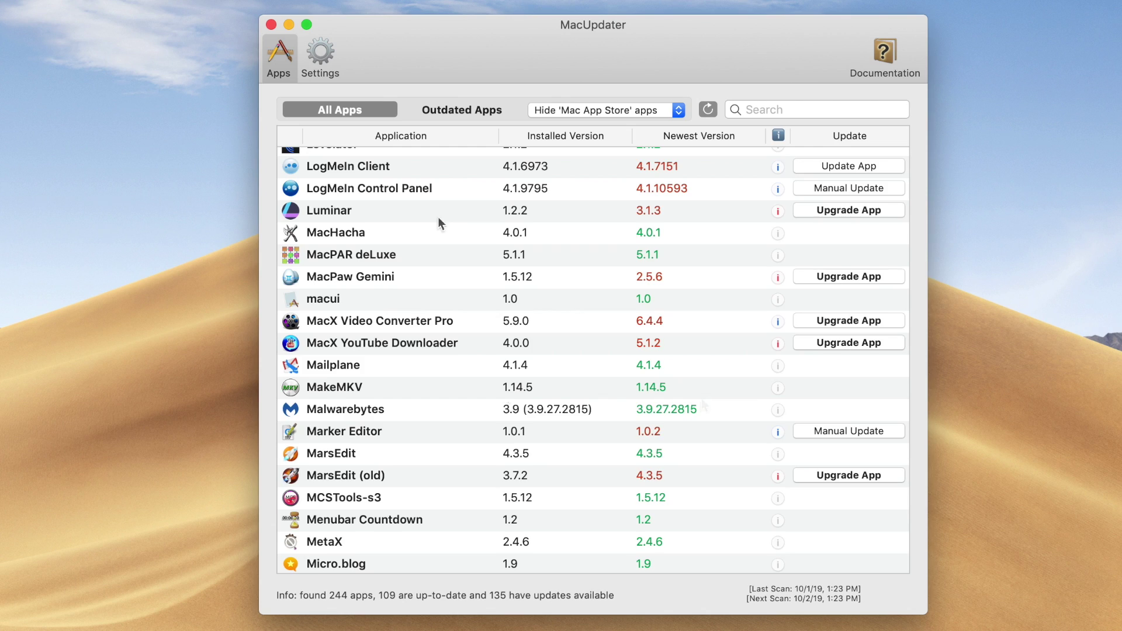
{"action": "scroll", "coordinate": [504, 389], "scroll_direction": "down", "scroll_amount": 15}
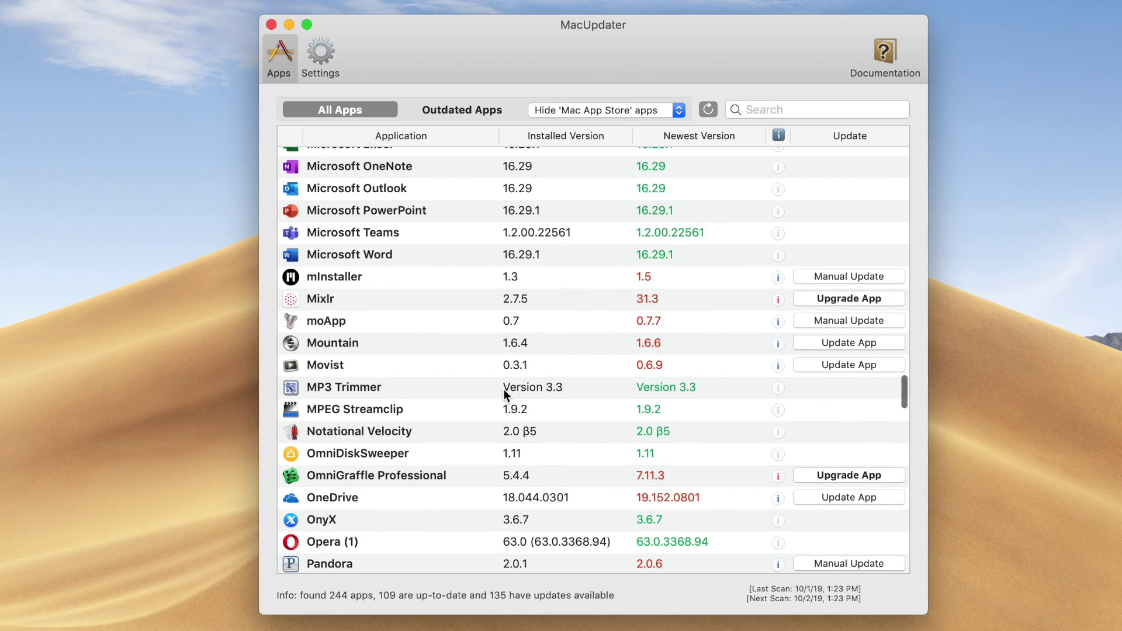
Update Mountain in the All Apps list from 1.6.4 to version 1.6.6.
{"action": "scroll", "coordinate": [505, 392], "scroll_direction": "down", "scroll_amount": 3}
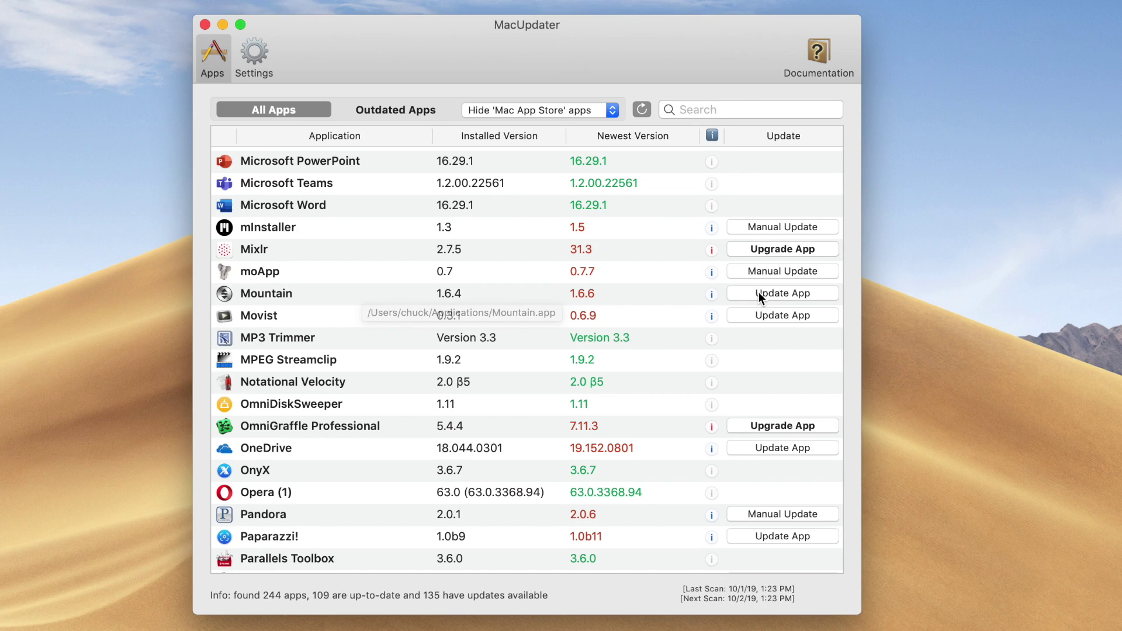
{"action": "left_click", "coordinate": [790, 293]}
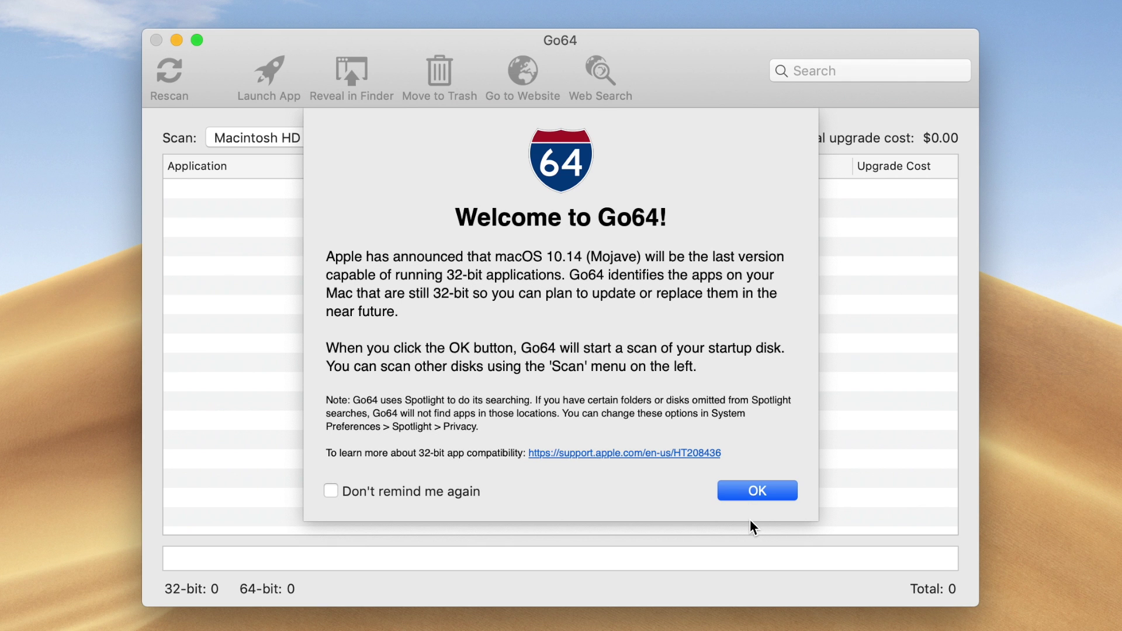
Dismiss Go64's welcome and accept the reloaded results: 294 32-bit and 921 64-bit apps.
{"action": "left_click", "coordinate": [741, 491]}
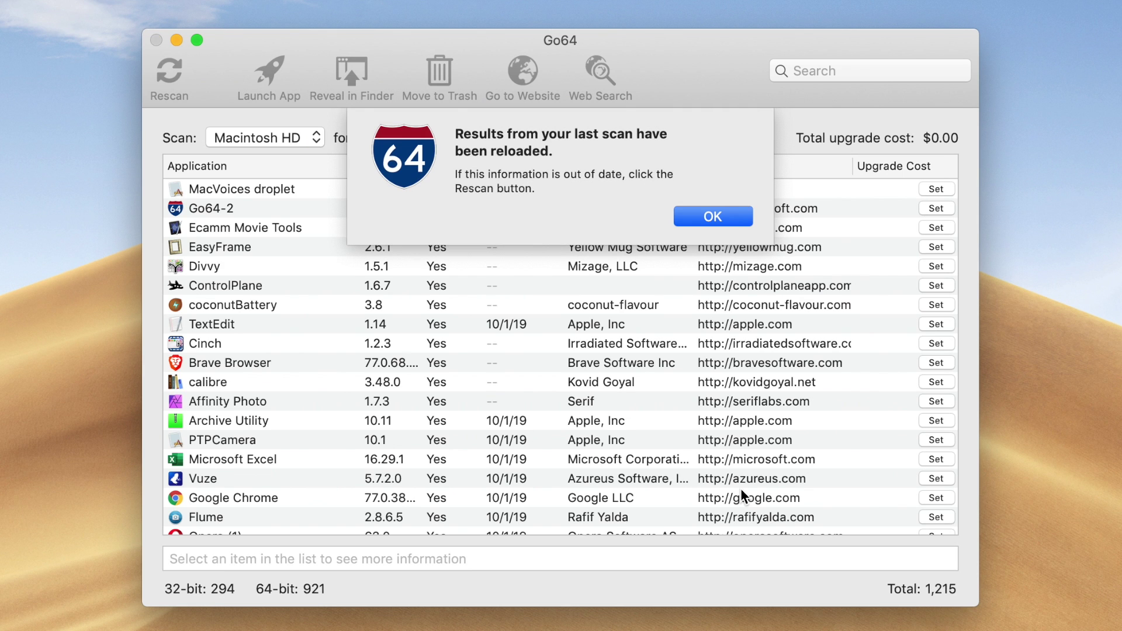
{"action": "left_click", "coordinate": [725, 216]}
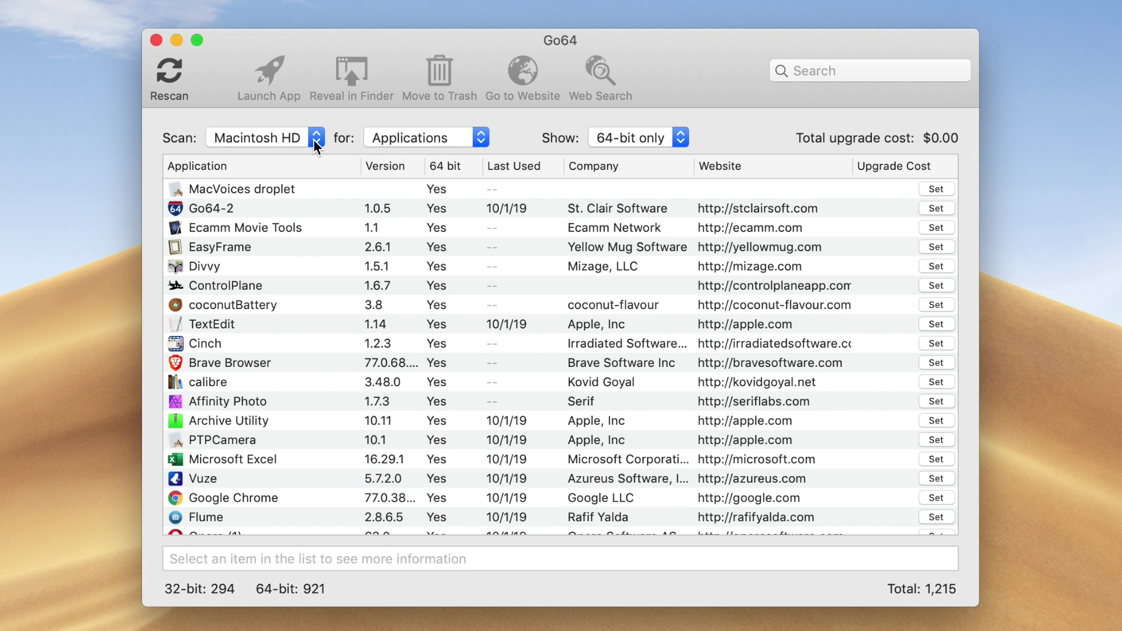
Keep the scan limited to applications and set Go64's Show filter to All.
{"action": "left_click", "coordinate": [422, 137]}
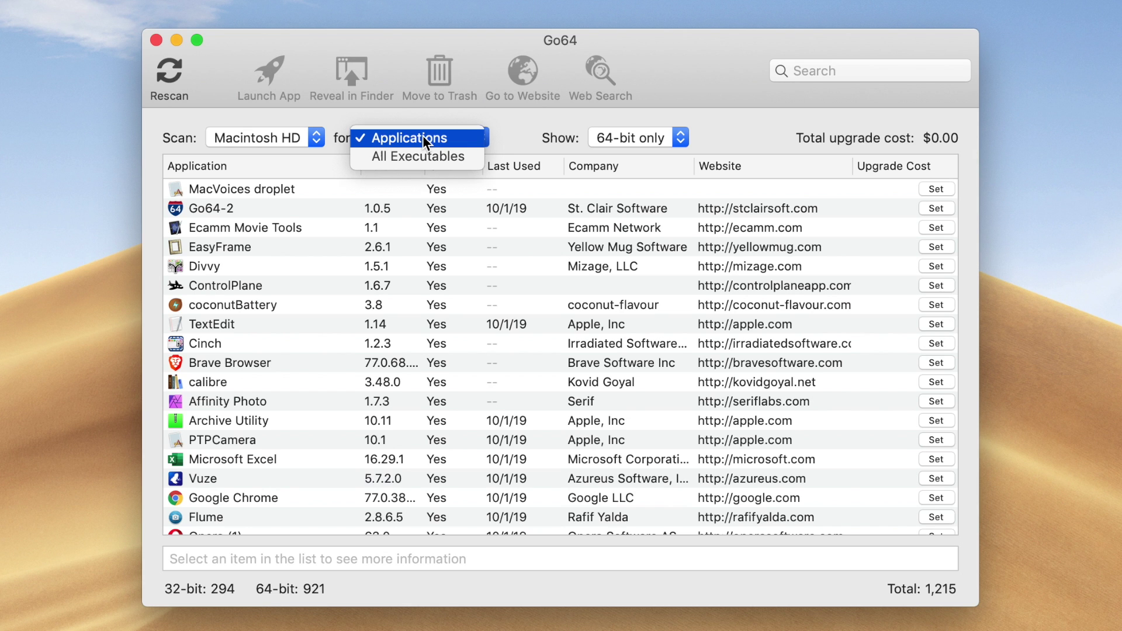
{"action": "left_click", "coordinate": [507, 111]}
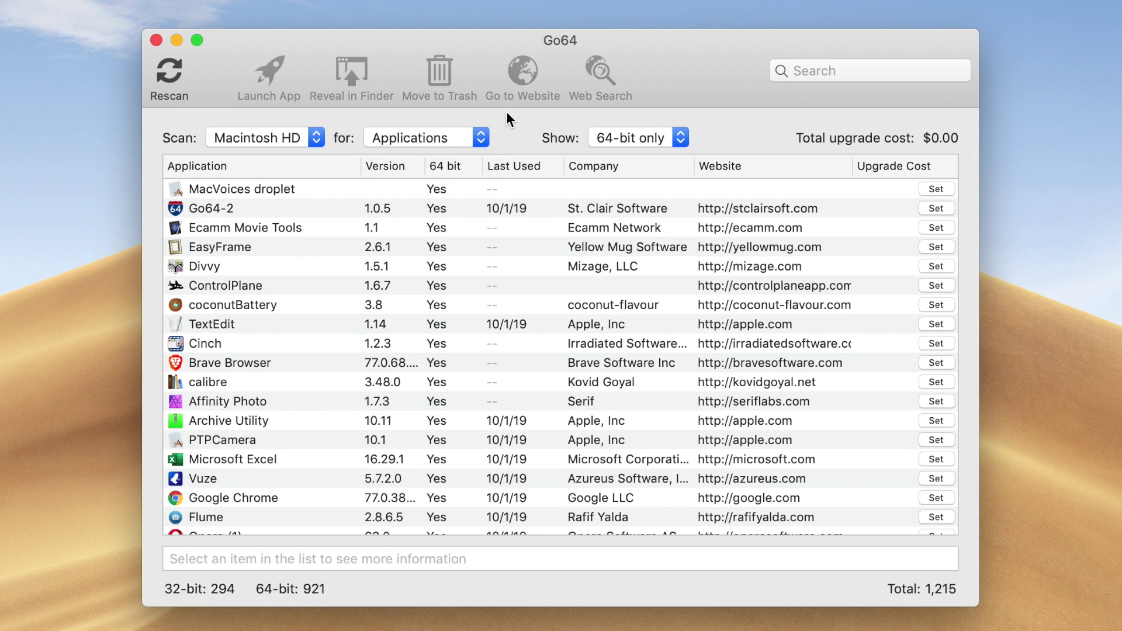
{"action": "left_click", "coordinate": [644, 135]}
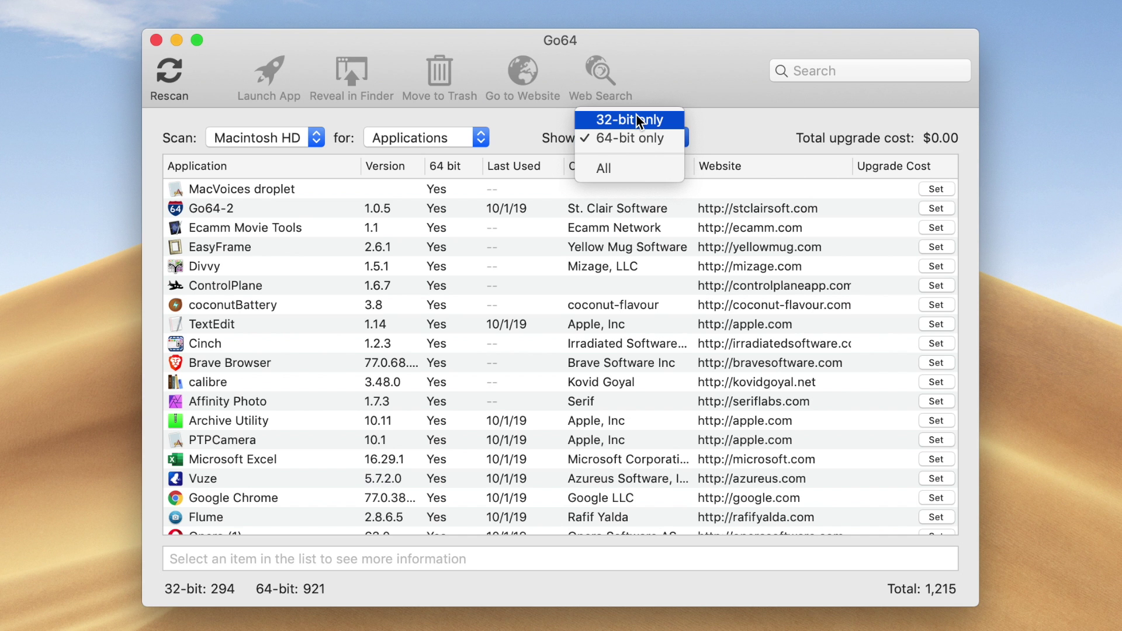
{"action": "left_click", "coordinate": [631, 168]}
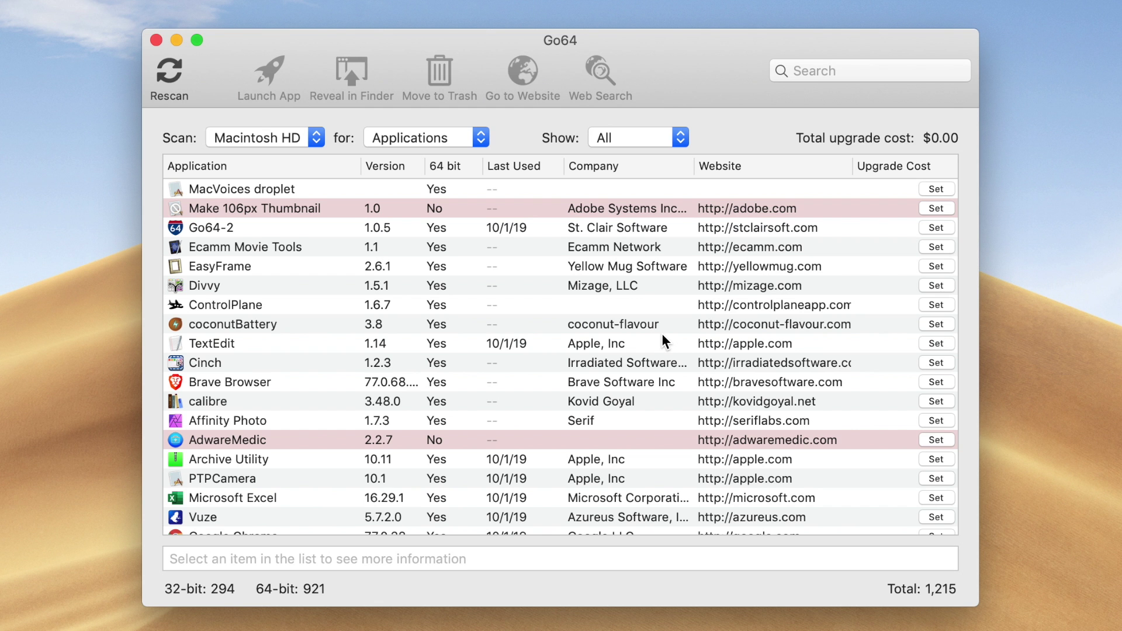
Scroll Go64's list down to the pink 32-bit apps like DVD Studio Pro, QuickTime Player 7 and iDVD.
{"action": "scroll", "coordinate": [663, 336], "scroll_direction": "down", "scroll_amount": 10}
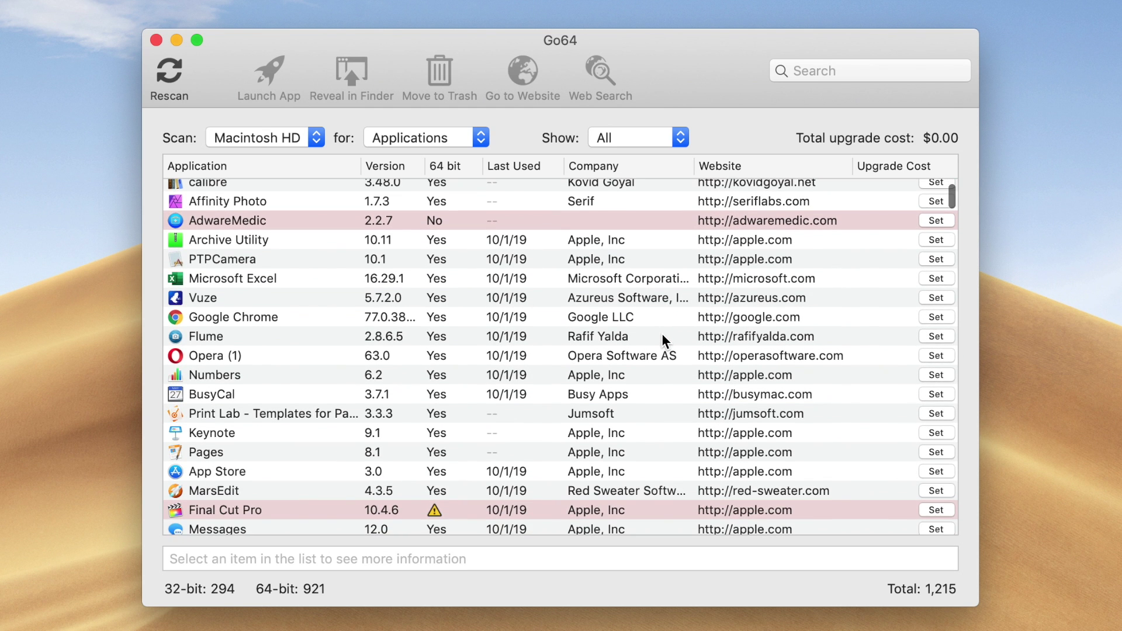
{"action": "scroll", "coordinate": [662, 334], "scroll_direction": "down", "scroll_amount": 2}
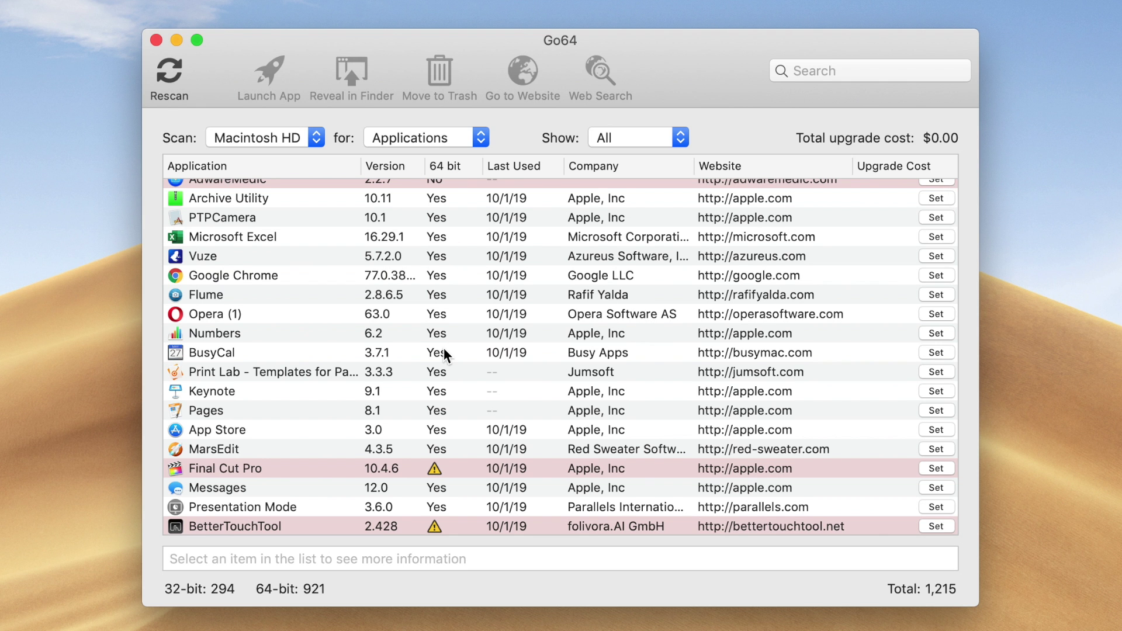
{"action": "scroll", "coordinate": [444, 348], "scroll_direction": "down", "scroll_amount": 5}
{"action": "scroll", "coordinate": [444, 348], "scroll_direction": "down", "scroll_amount": 1}
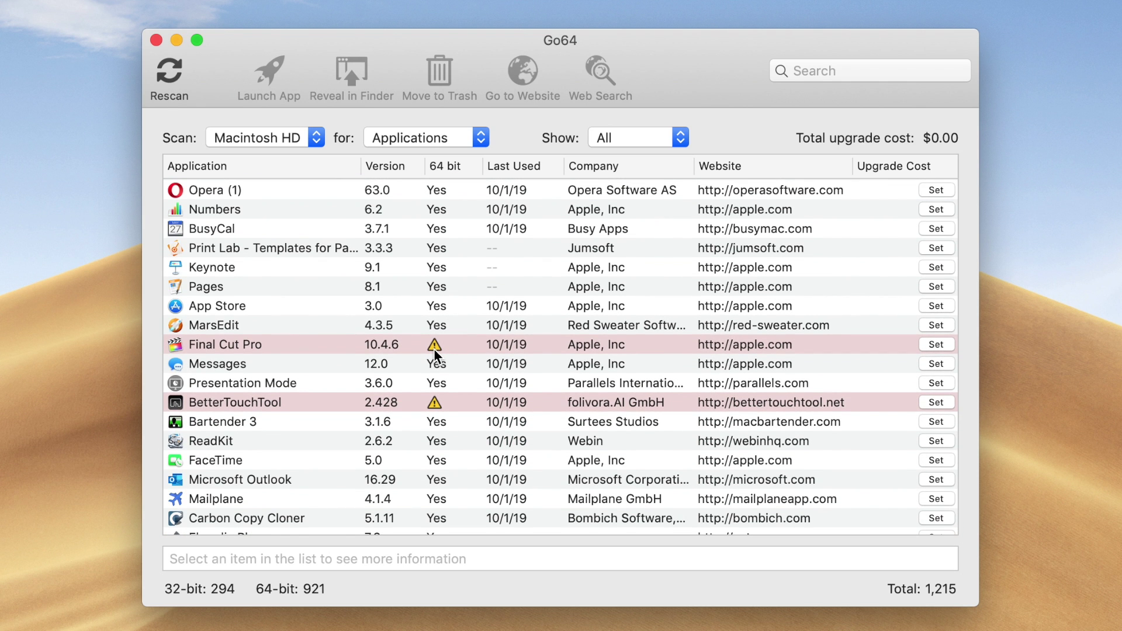
{"action": "scroll", "coordinate": [434, 349], "scroll_direction": "down", "scroll_amount": 12}
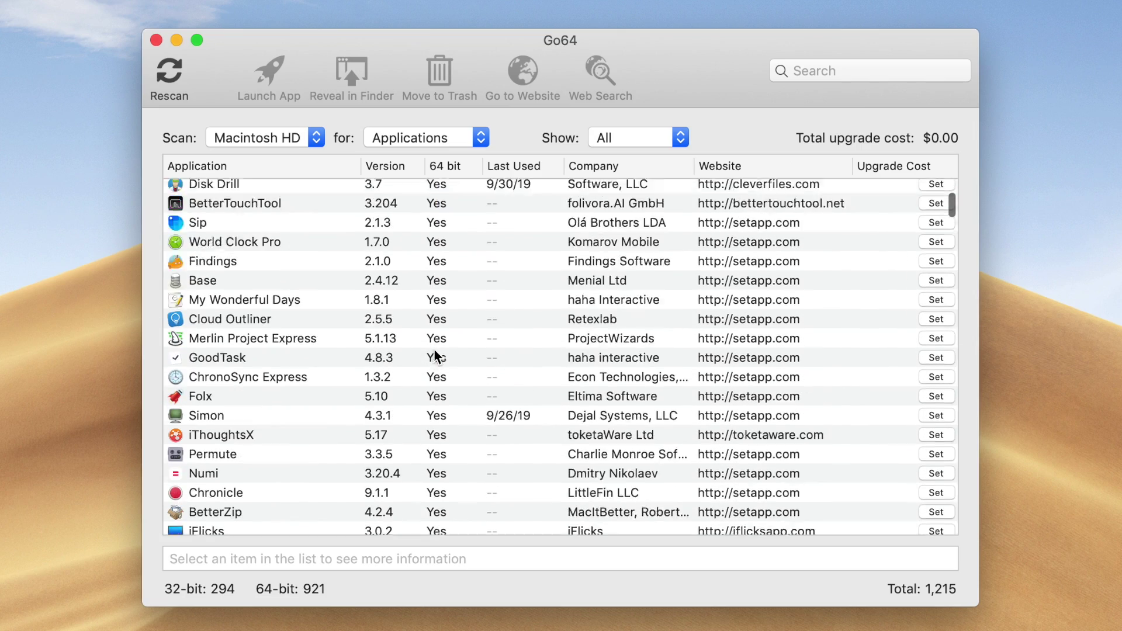
{"action": "scroll", "coordinate": [434, 348], "scroll_direction": "down", "scroll_amount": 8}
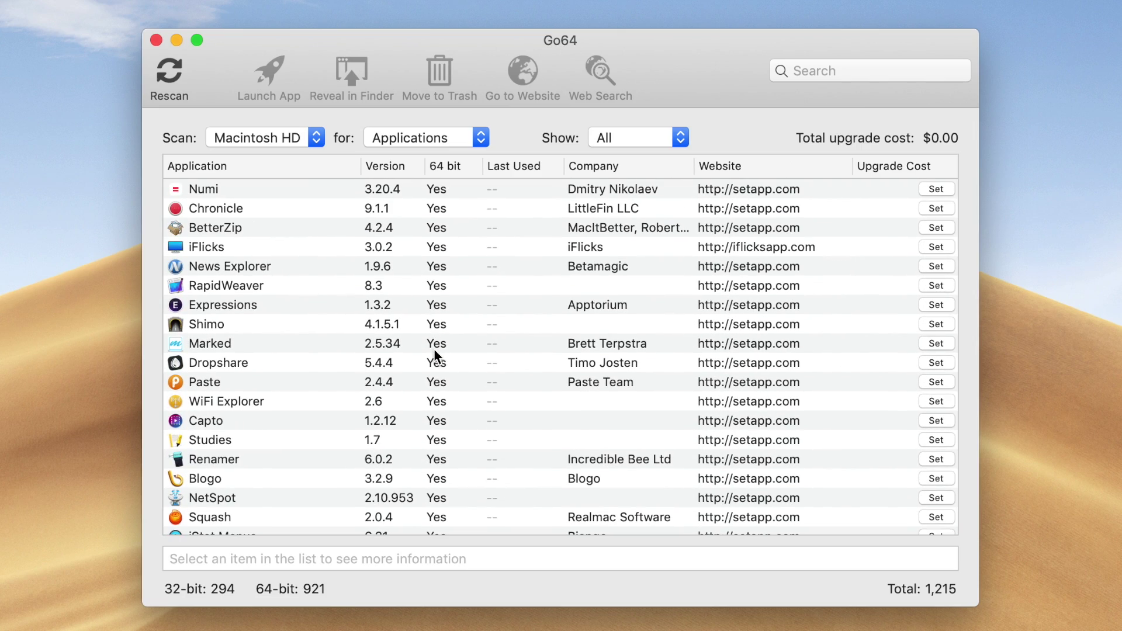
{"action": "scroll", "coordinate": [429, 342], "scroll_direction": "down", "scroll_amount": 20}
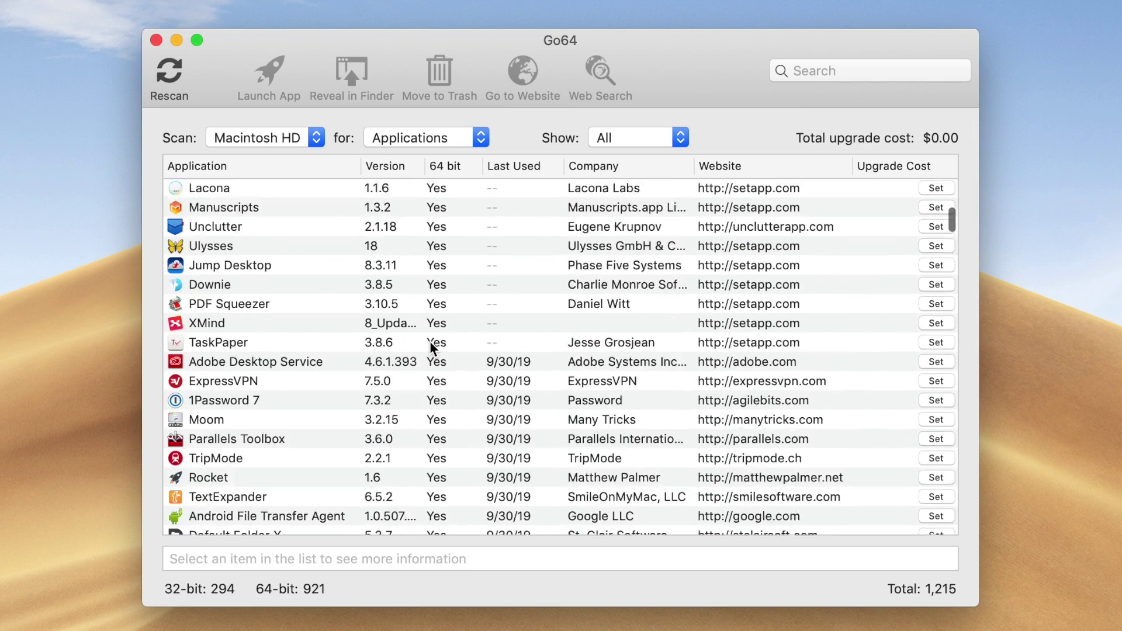
{"action": "scroll", "coordinate": [431, 346], "scroll_direction": "down", "scroll_amount": 20}
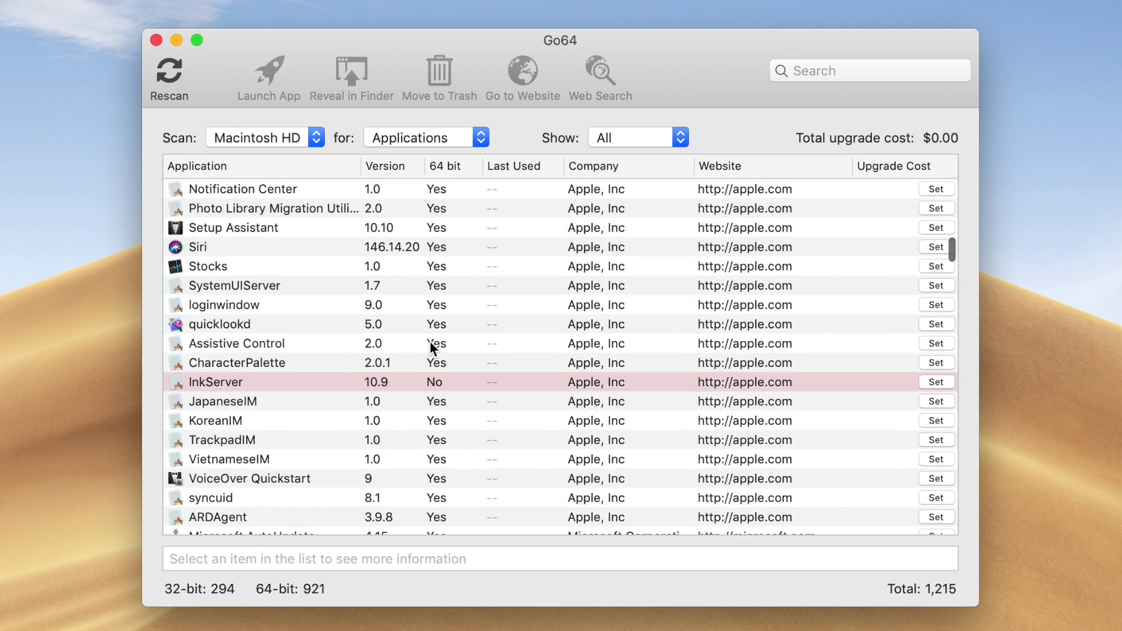
{"action": "scroll", "coordinate": [429, 342], "scroll_direction": "down", "scroll_amount": 15}
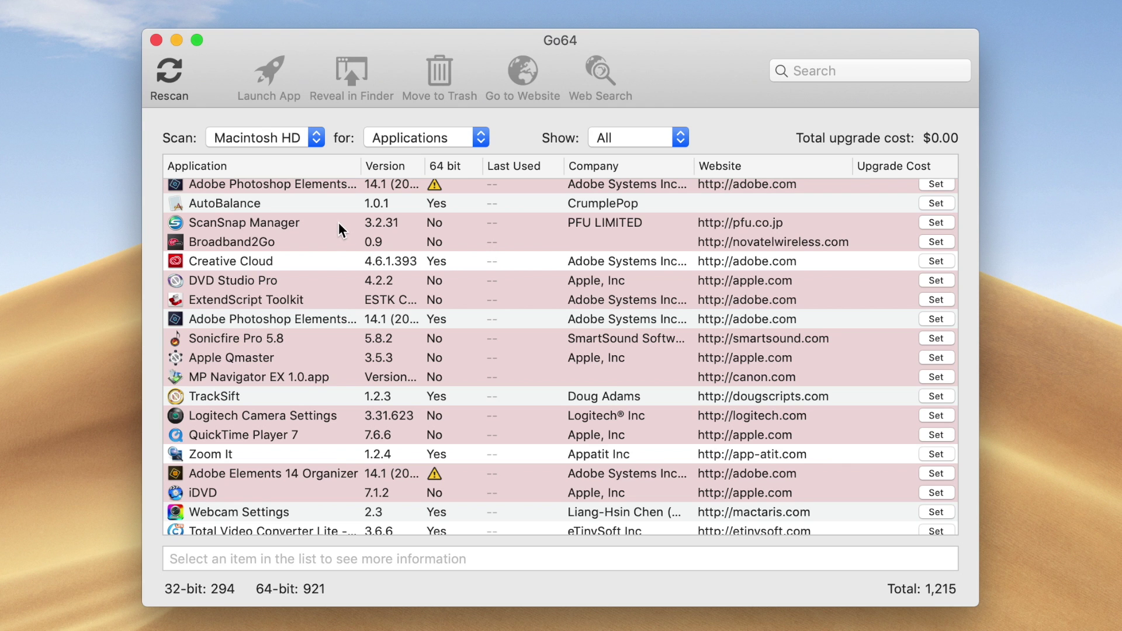
Set ScanSnap Manager's upgrade cost, leaving it at $0.00.
{"action": "left_click", "coordinate": [942, 220]}
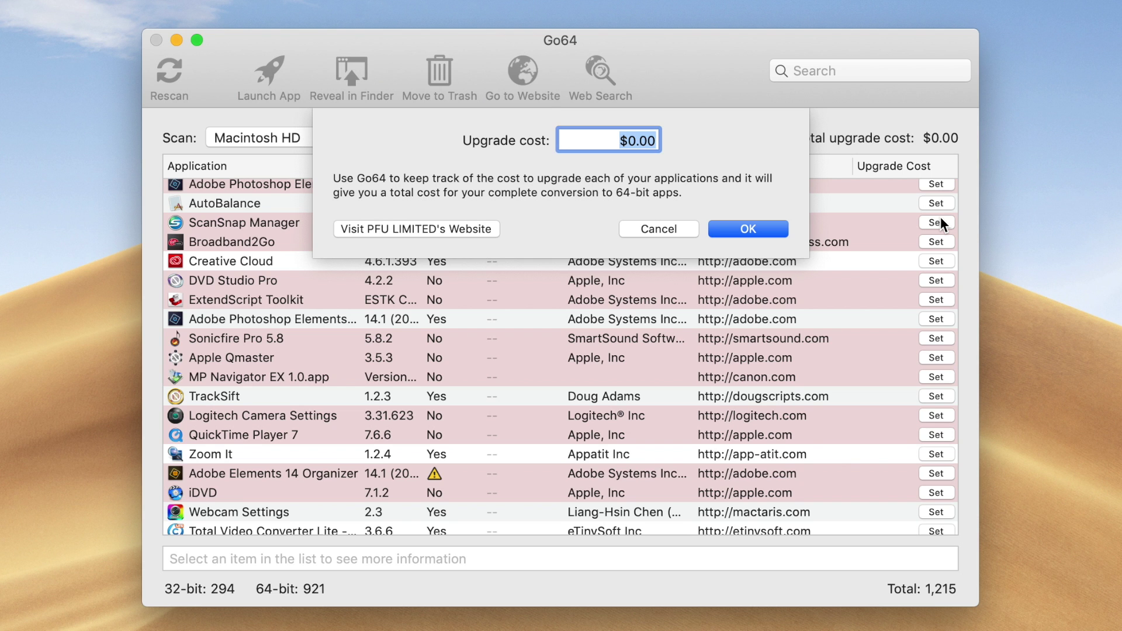
{"action": "left_click", "coordinate": [734, 232]}
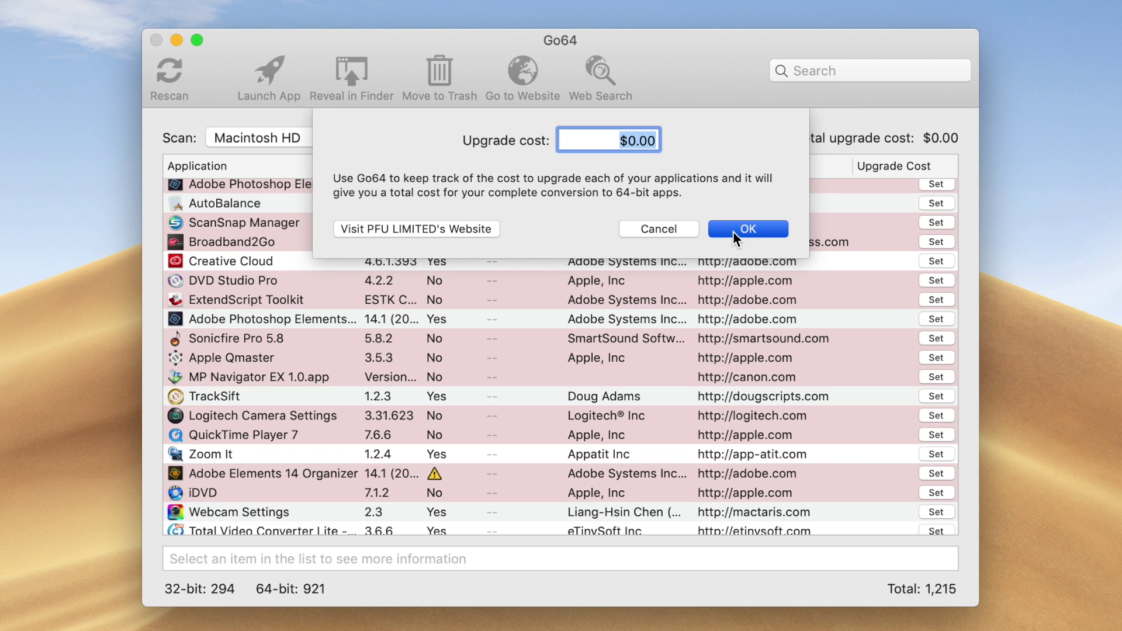